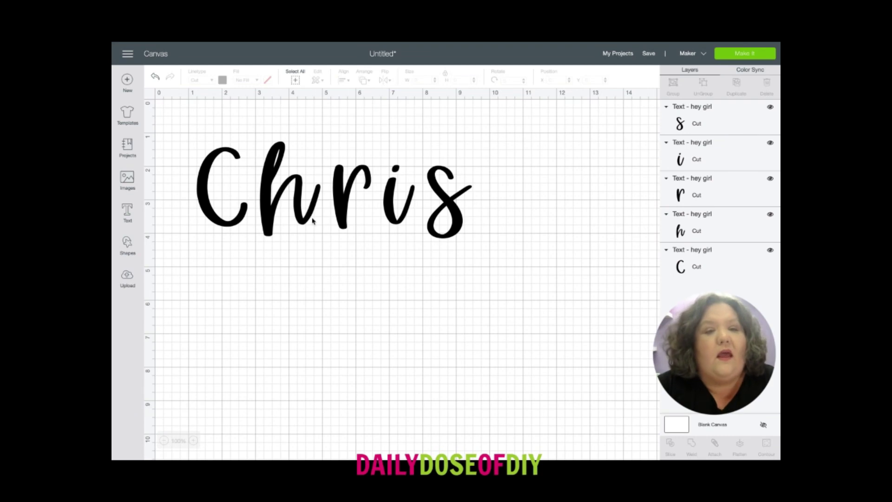
Move the separate letters h, r, i and s toward the C so each overlaps its neighbour like connected script.
click(299, 213)
mouse_move(299, 212)
mouse_down()
mouse_move(279, 214)
mouse_move(332, 212)
mouse_move(296, 212)
mouse_up()
drag(386, 205, 340, 212)
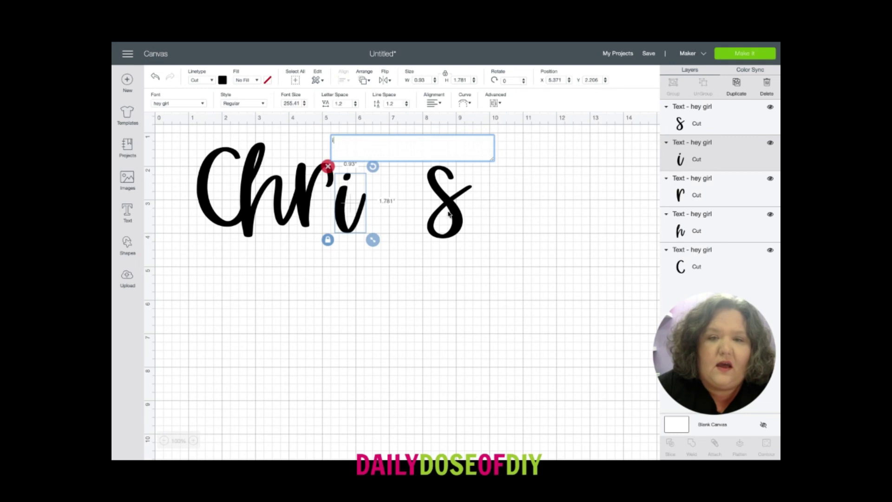
click(449, 213)
drag(449, 213, 339, 208)
click(398, 216)
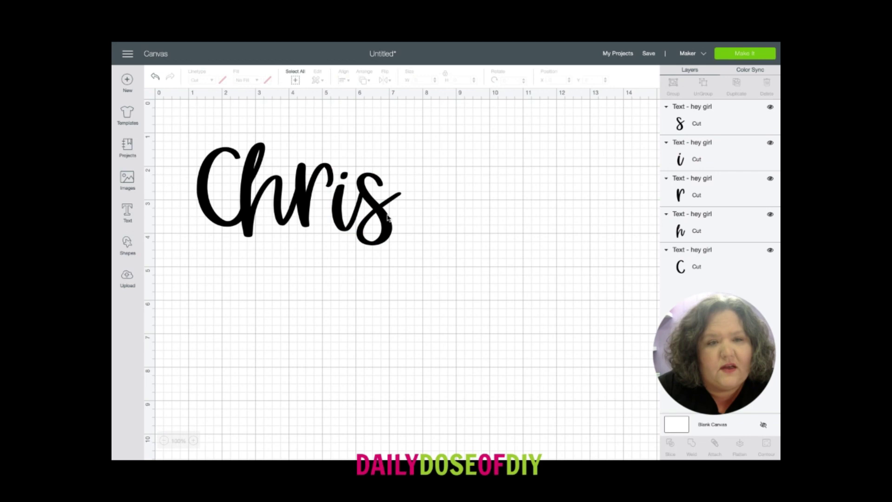
click(388, 218)
double_click(387, 218)
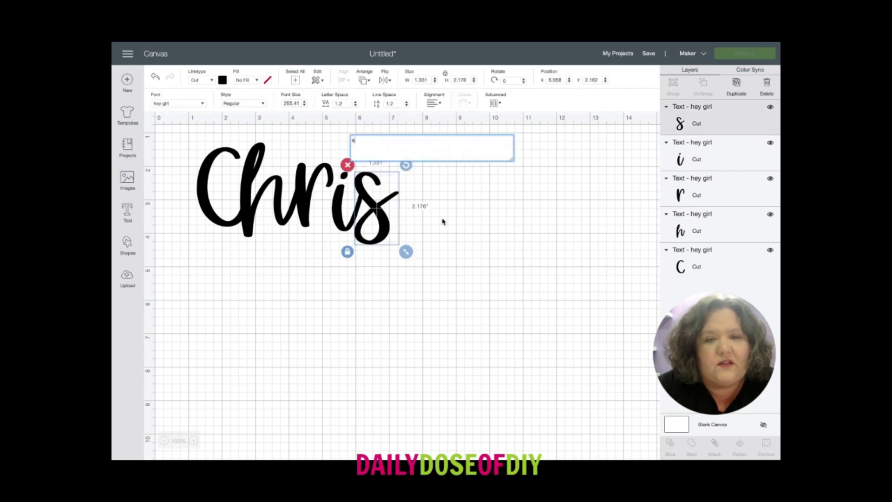
click(404, 217)
Weld all five letters into one shape and enlarge it to about 7.25 in wide.
drag(438, 243, 191, 138)
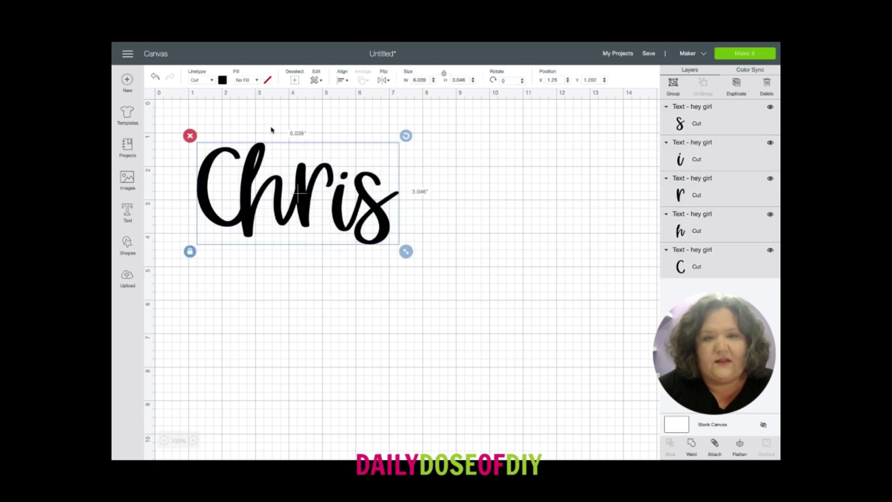
click(691, 443)
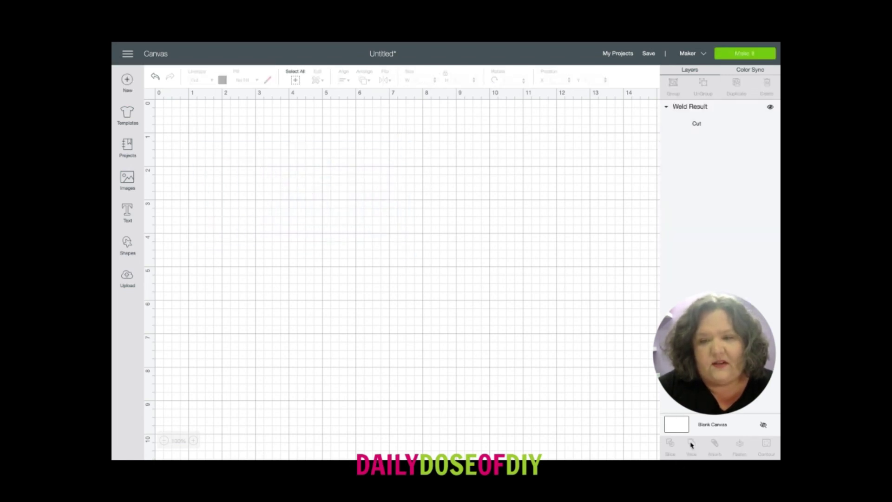
drag(312, 195, 335, 189)
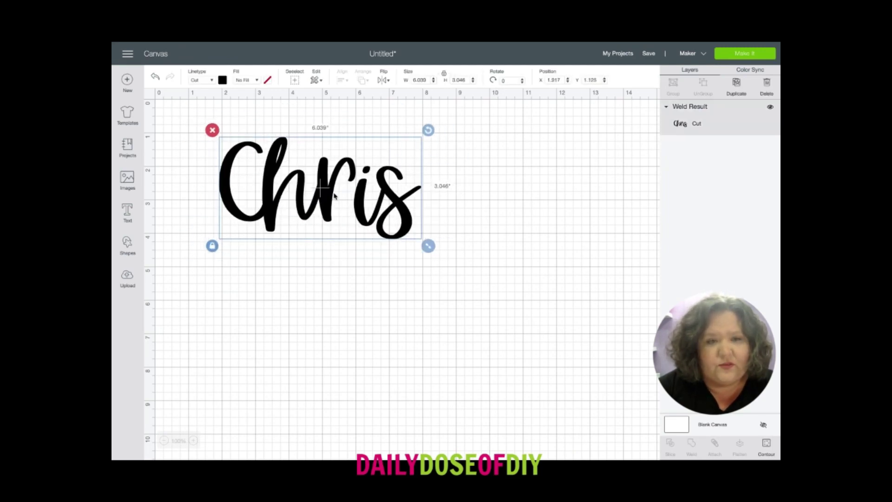
drag(428, 246, 469, 269)
drag(401, 226, 411, 216)
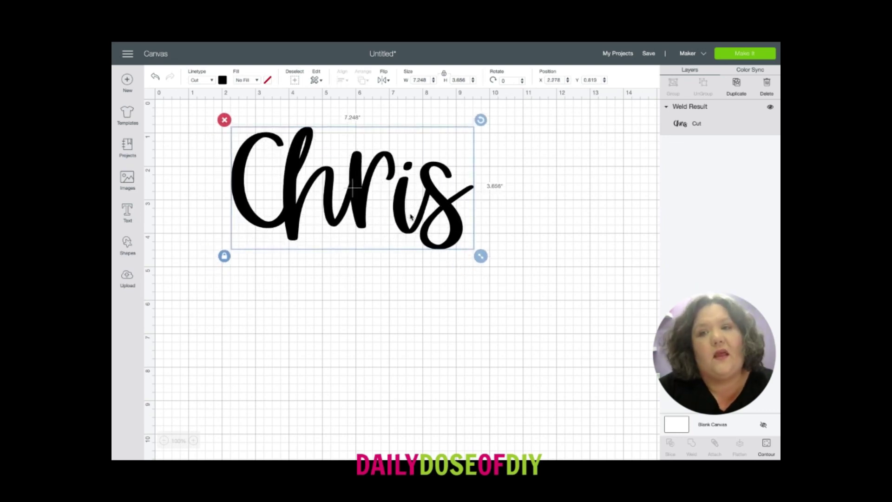
Duplicate the welded name, place the copy below the original and recolor the copy light pink.
click(739, 90)
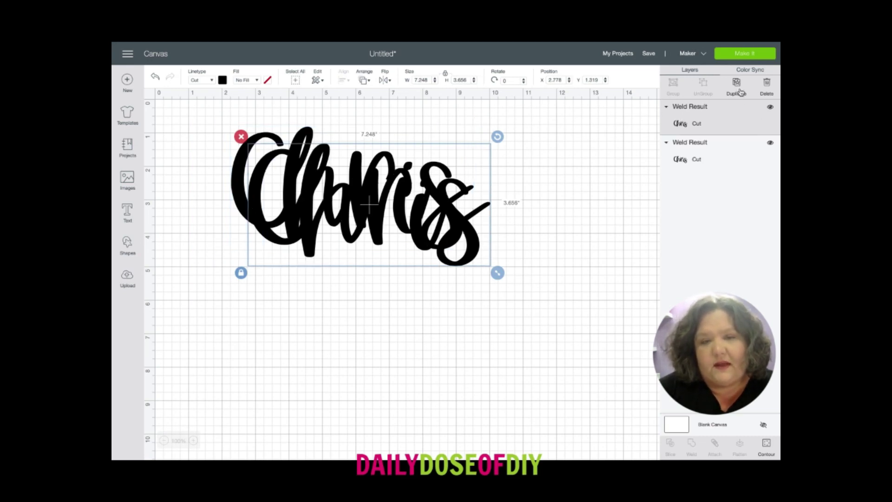
drag(375, 212, 378, 402)
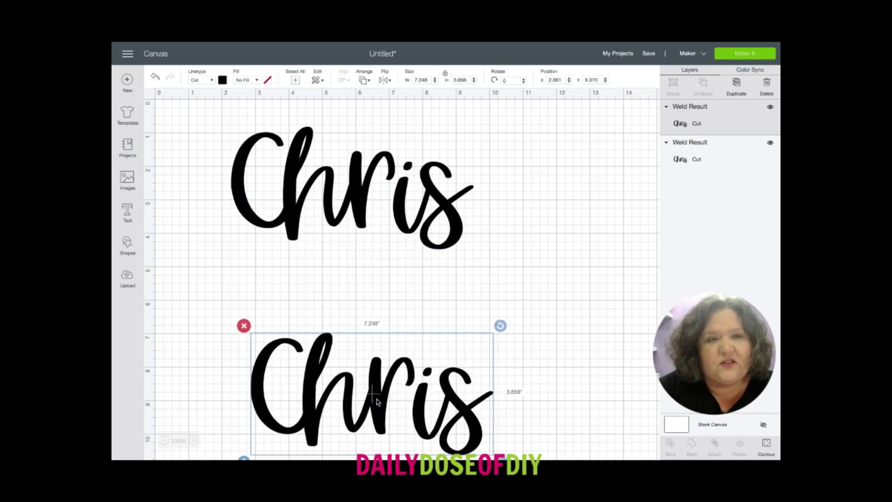
click(222, 80)
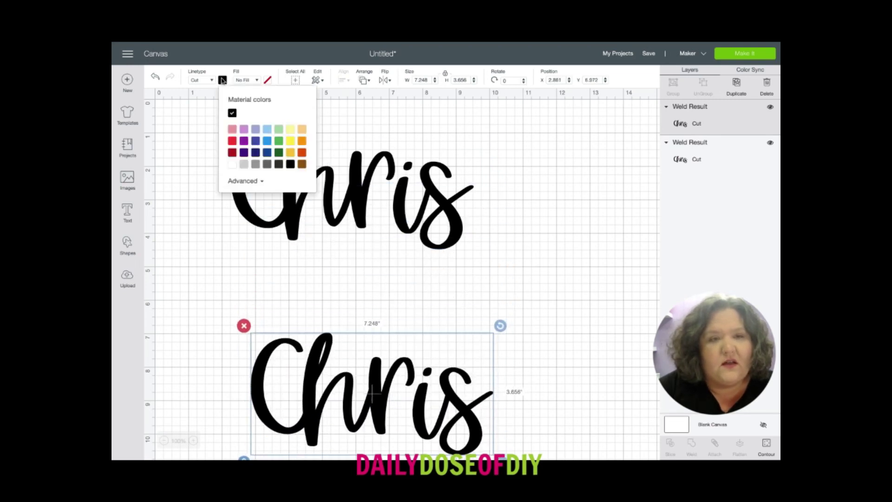
click(231, 130)
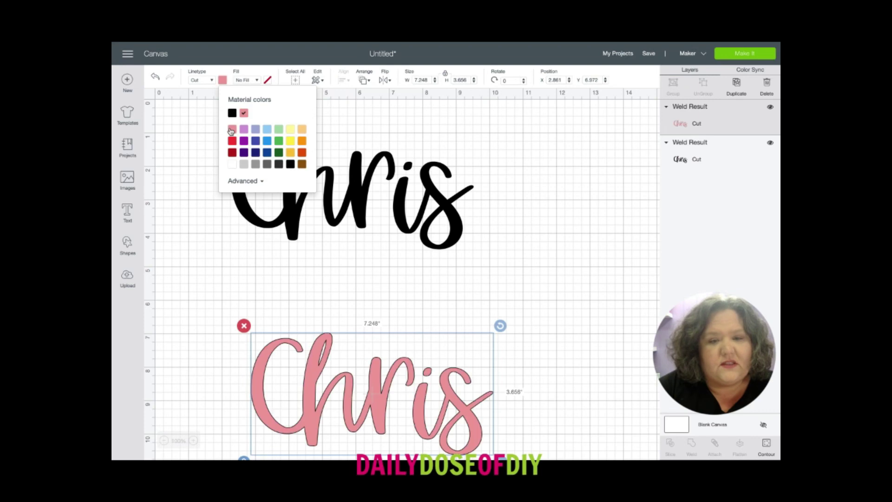
click(171, 146)
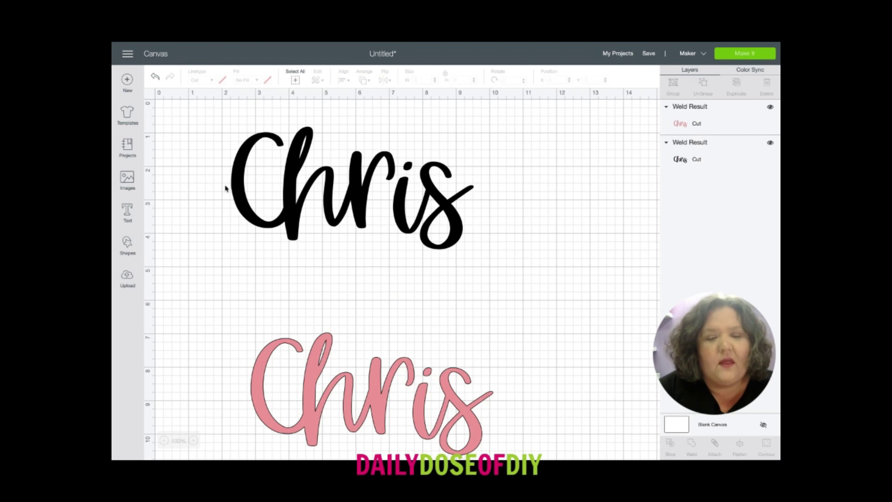
Duplicate the black name four times and place one copy over the original, offset slightly up and to the left.
click(296, 209)
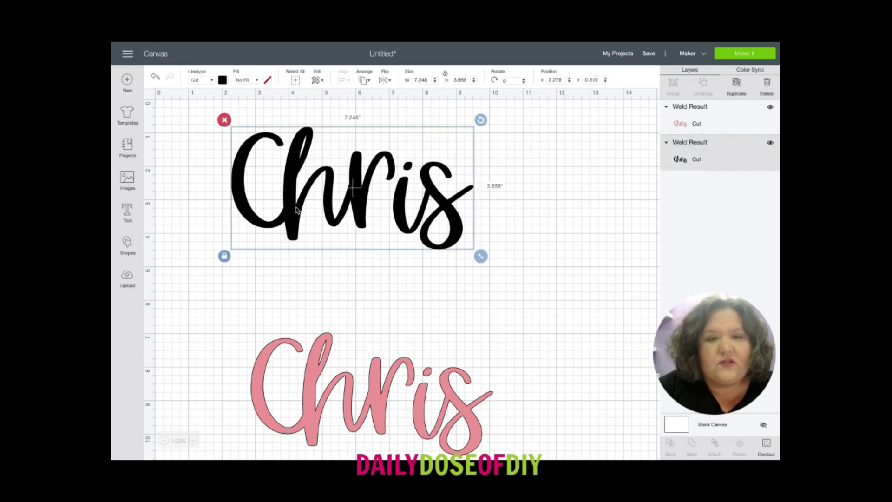
drag(296, 211, 298, 210)
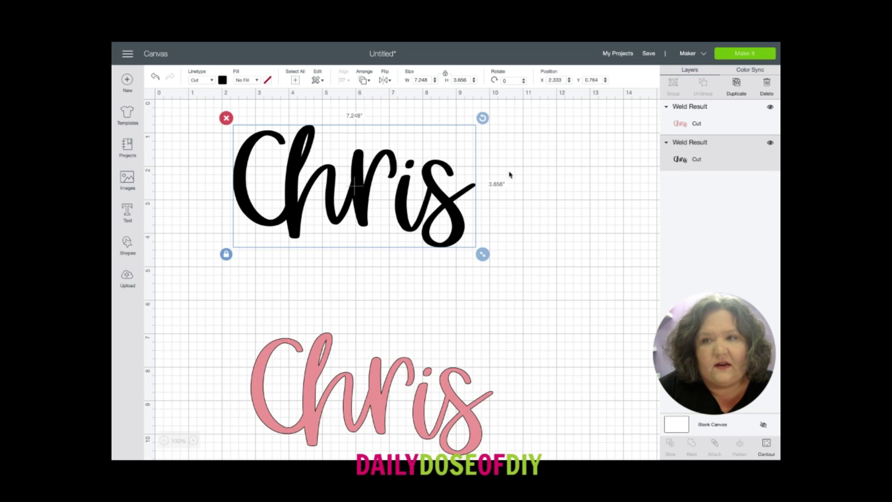
click(735, 89)
drag(316, 203, 332, 376)
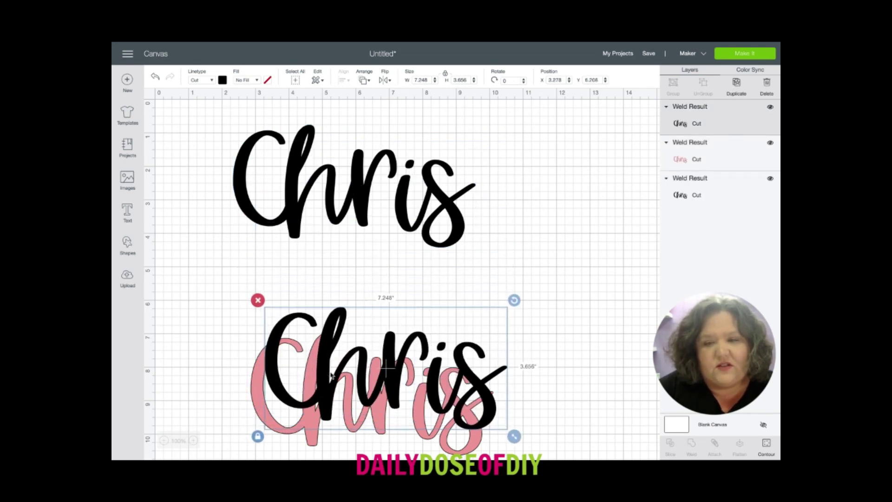
click(737, 84)
click(737, 84)
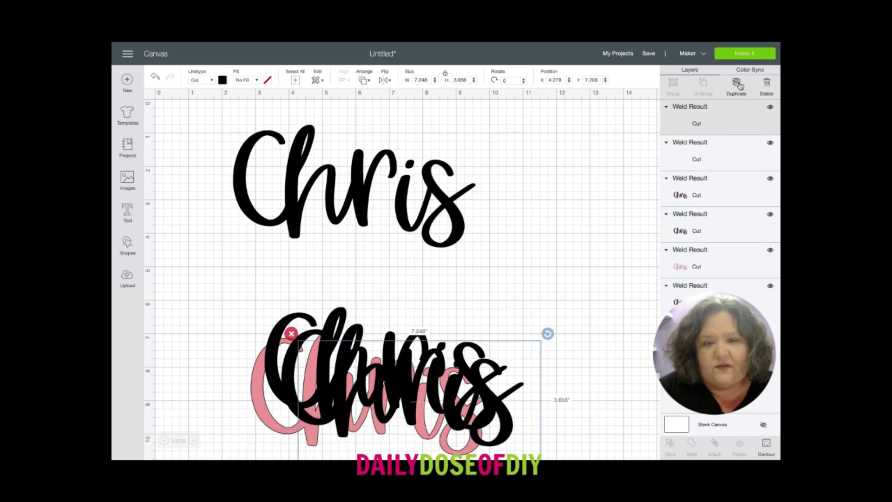
click(737, 84)
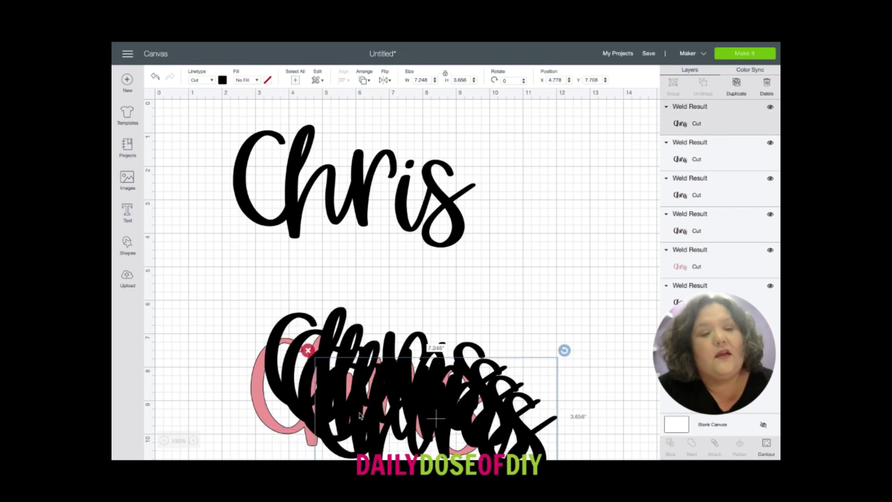
drag(358, 412, 276, 182)
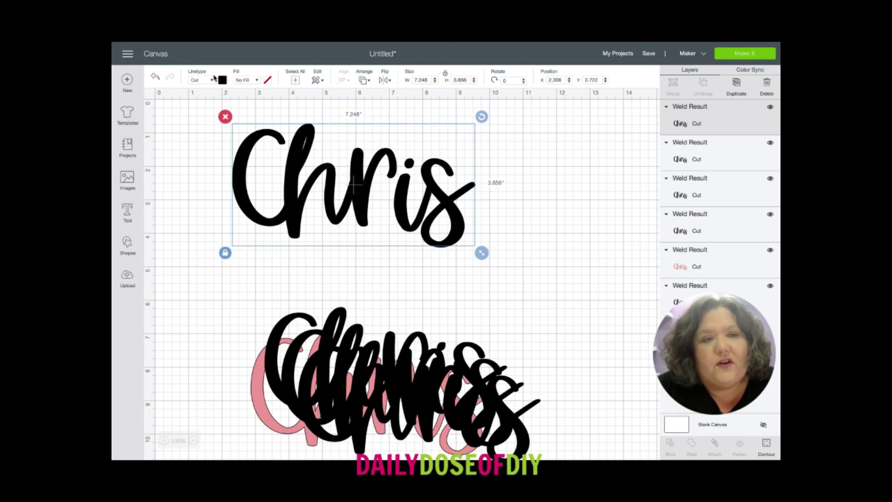
Recolor the offset copy pink to check its offset against the black original, and set it back to black.
click(223, 80)
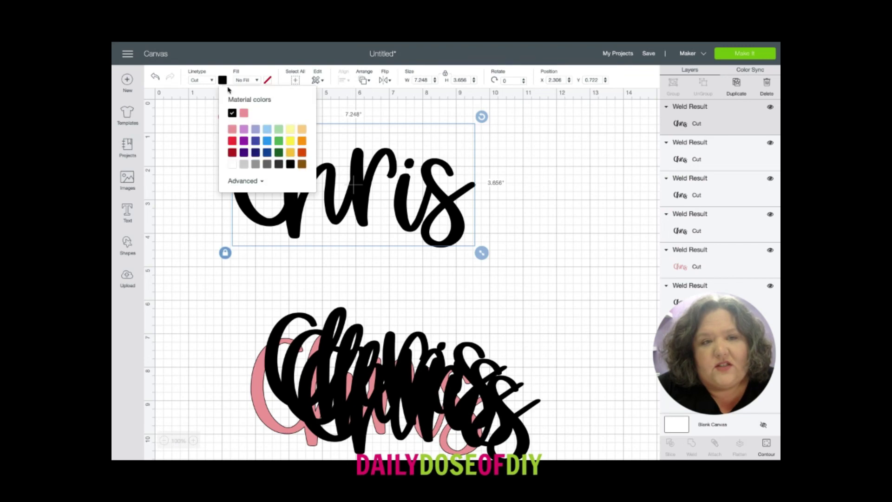
click(245, 113)
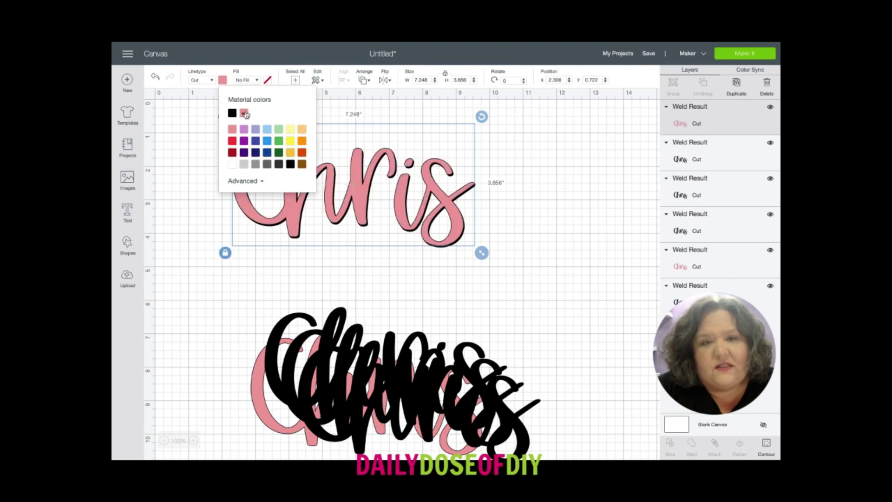
click(191, 171)
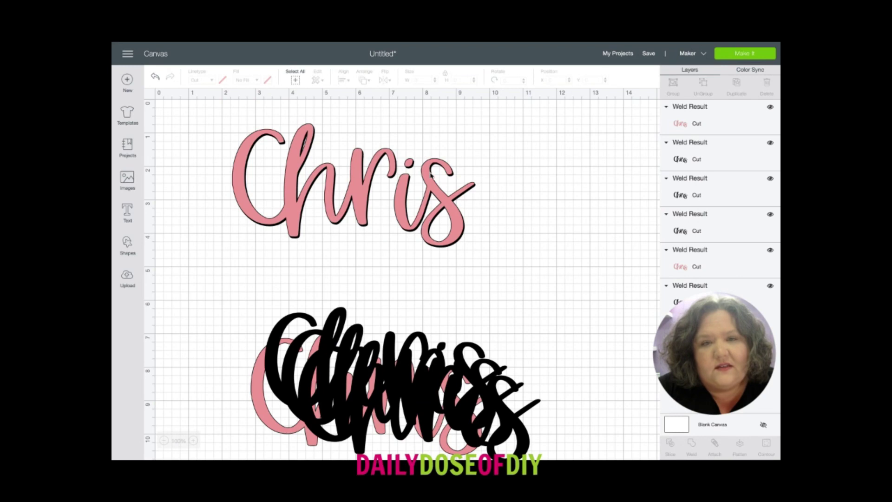
click(246, 147)
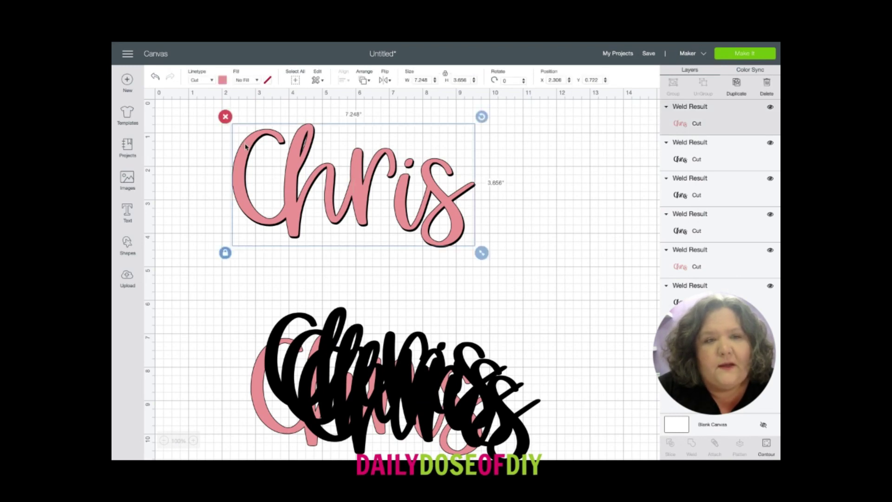
click(222, 81)
click(232, 113)
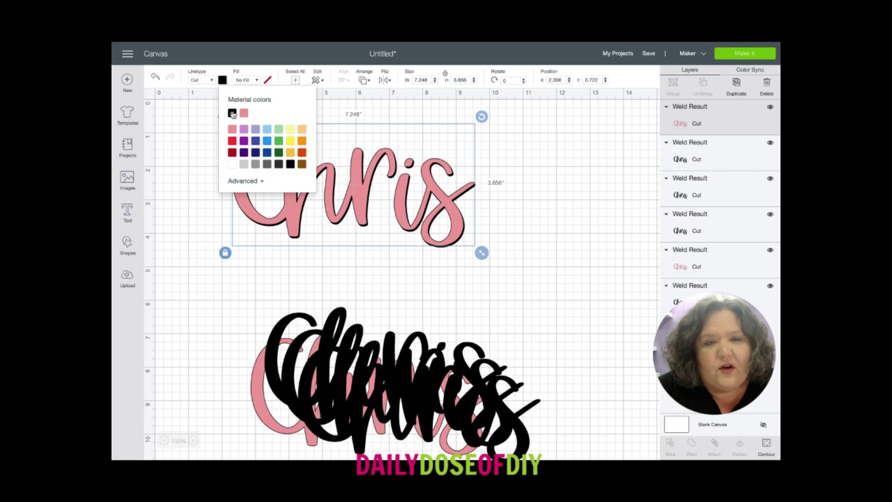
click(198, 136)
Place the three remaining black copies over the original, each slightly offset in a different direction to thicken the letters.
drag(399, 412, 324, 174)
drag(346, 344, 297, 147)
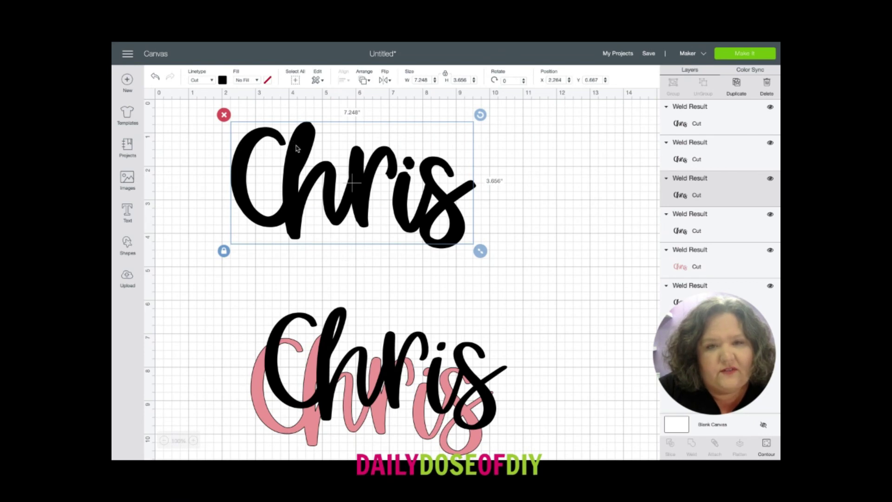
click(332, 320)
drag(331, 321, 305, 148)
click(358, 265)
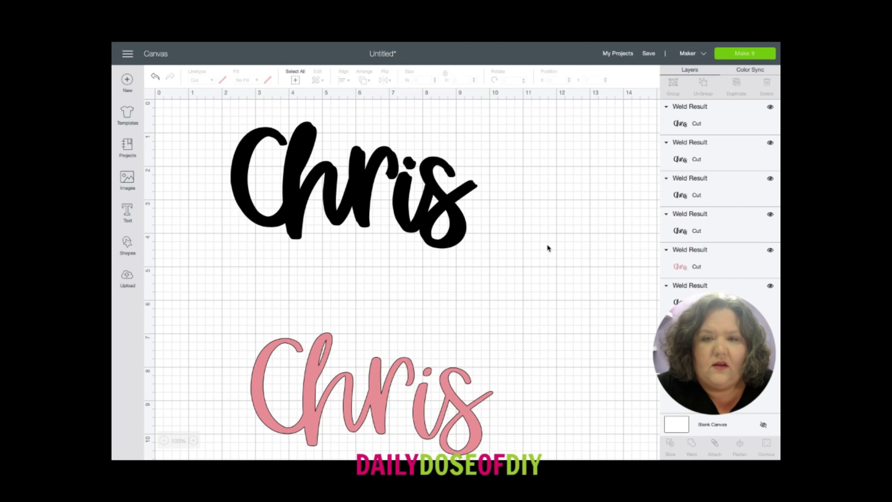
Weld all the stacked black copies into one thickened name and move it slightly down the canvas.
drag(529, 248, 176, 107)
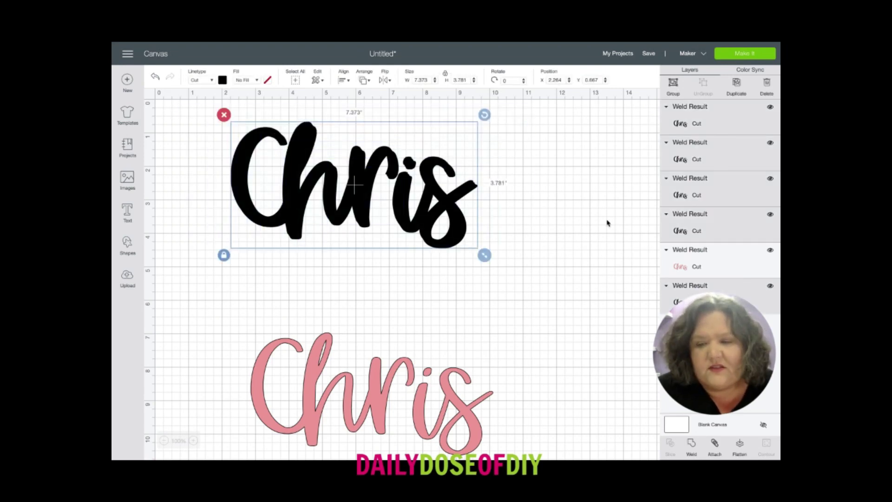
click(692, 444)
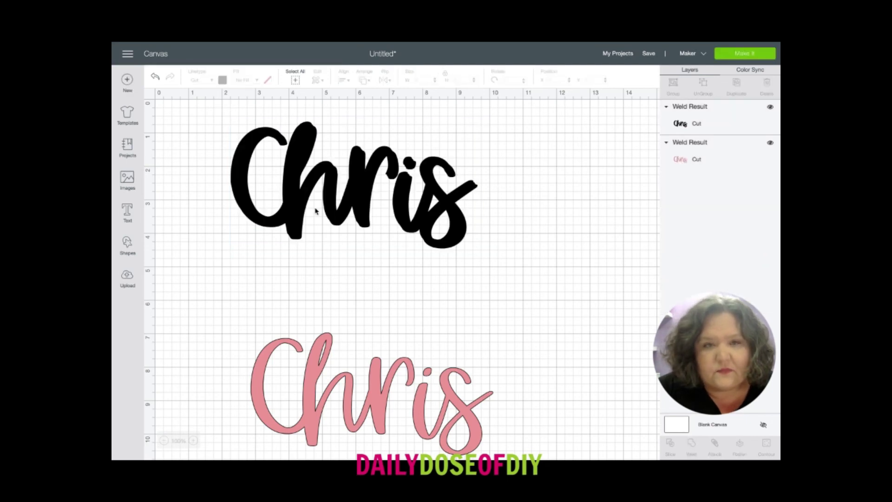
drag(346, 190, 373, 241)
Send the pink name to the front and center it over the thickened black name.
drag(320, 387, 311, 305)
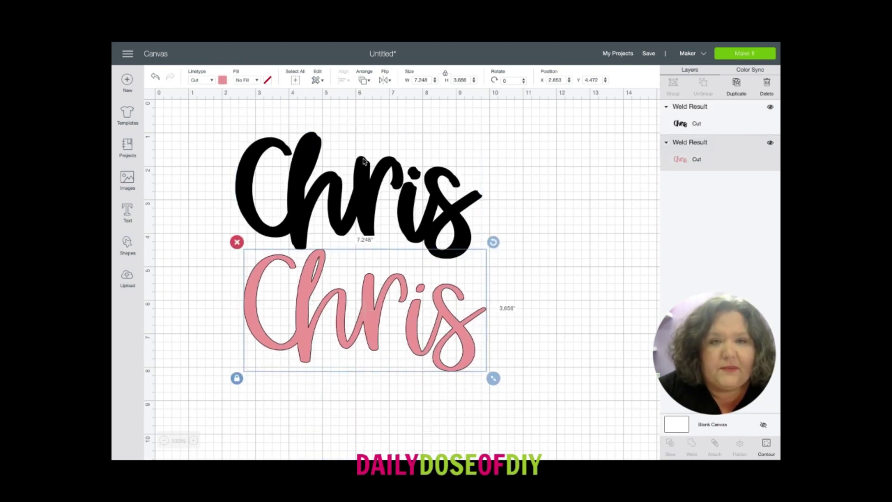
click(365, 79)
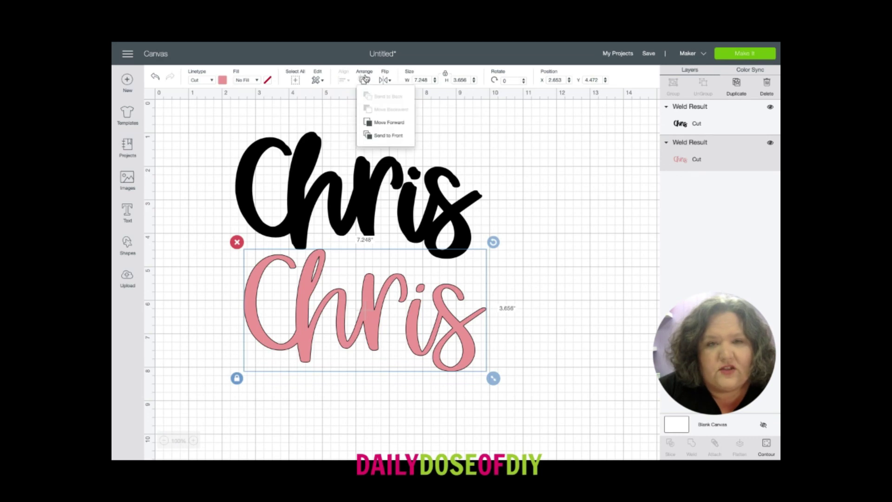
click(388, 135)
drag(379, 305, 373, 188)
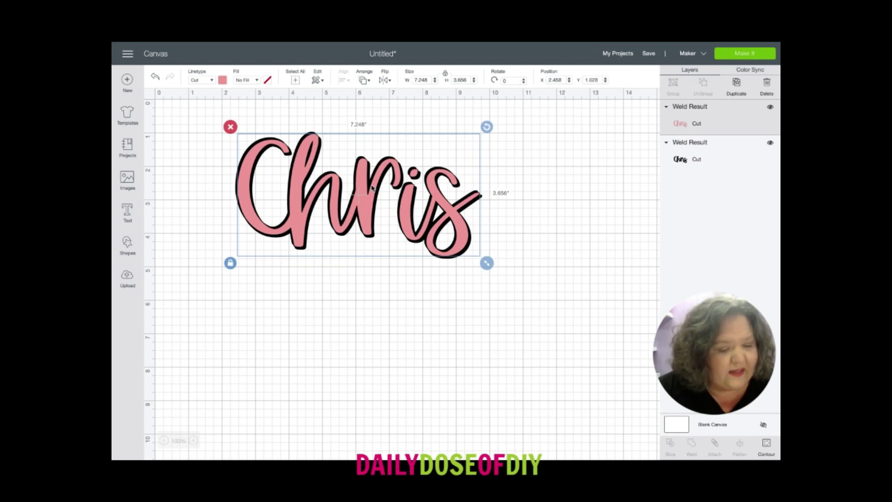
Move the pink name back below the black one and duplicate the thickened black name twice.
drag(373, 188, 379, 369)
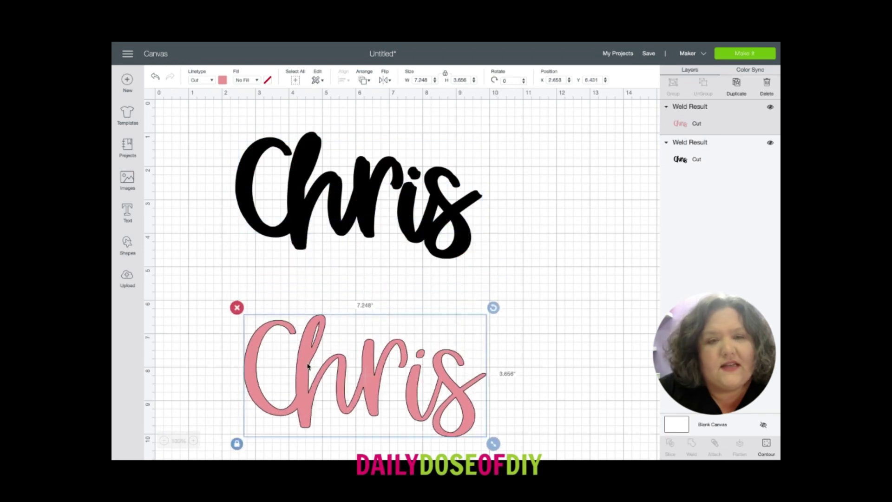
click(325, 172)
drag(323, 157, 324, 145)
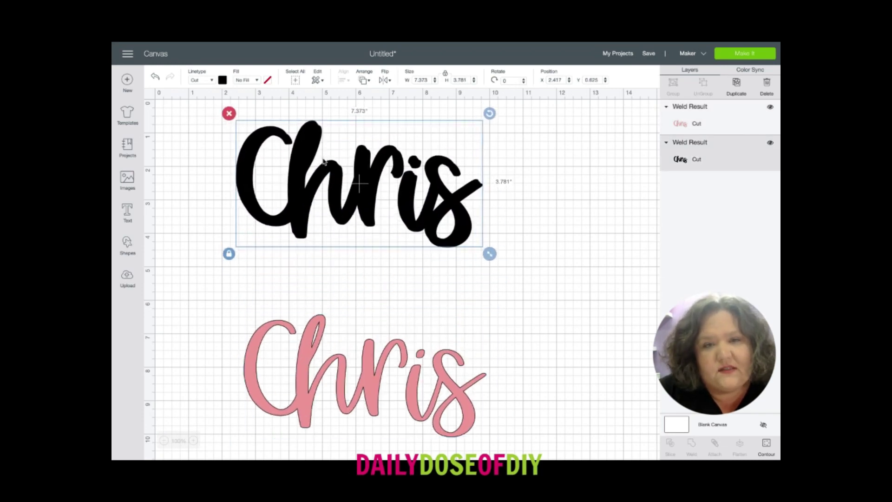
click(736, 86)
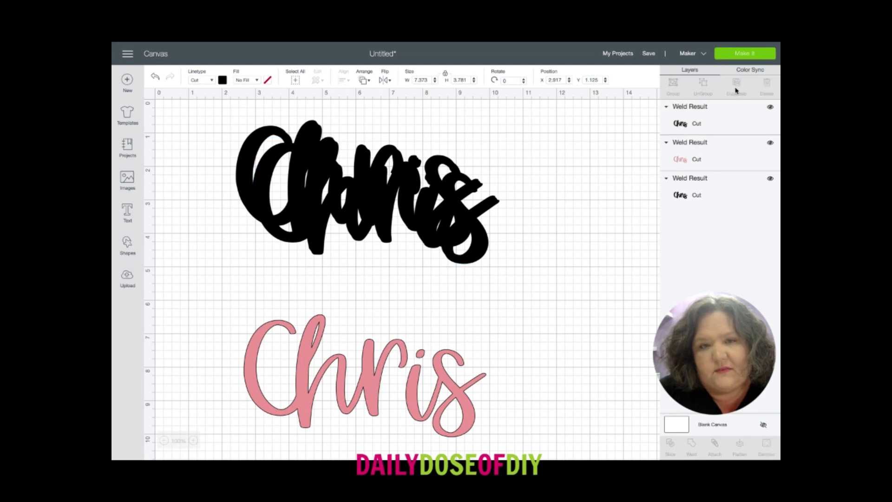
click(736, 86)
Place both new copies over the thickened black name, each offset slightly further to the right.
drag(392, 204, 407, 344)
drag(392, 214, 378, 200)
drag(377, 200, 376, 201)
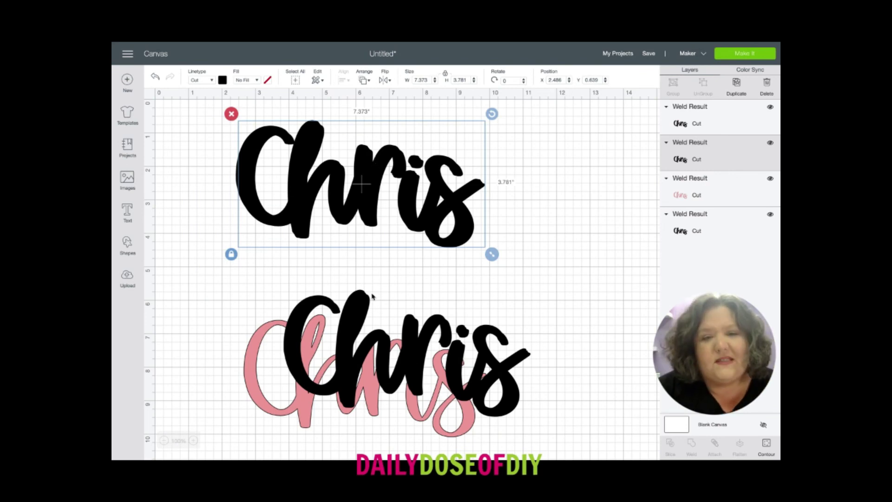
click(357, 307)
drag(355, 323, 311, 154)
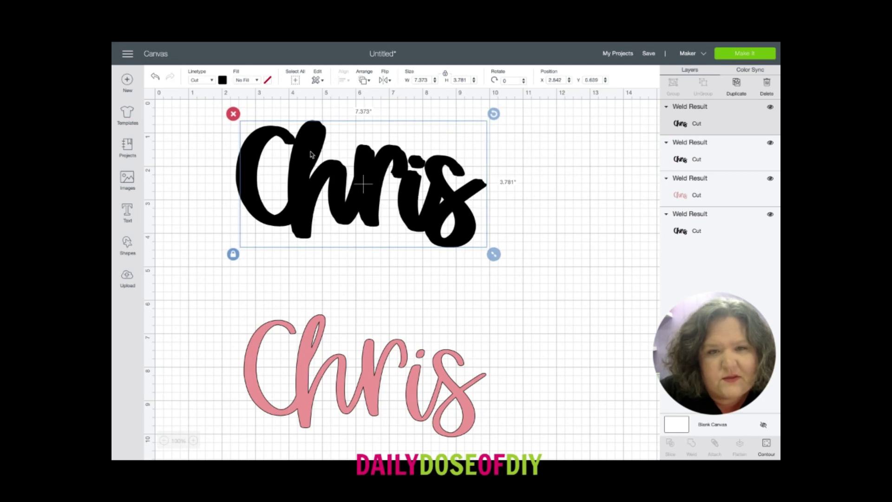
Nudge the top black copy left to about X 2.5, then send the pink name to the front and park it below the black stack.
drag(377, 168, 377, 169)
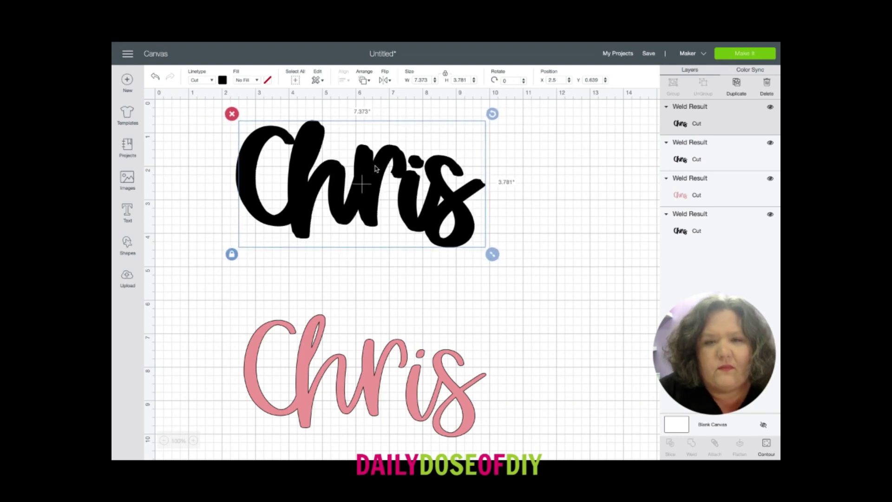
click(393, 317)
drag(370, 382, 357, 259)
click(365, 80)
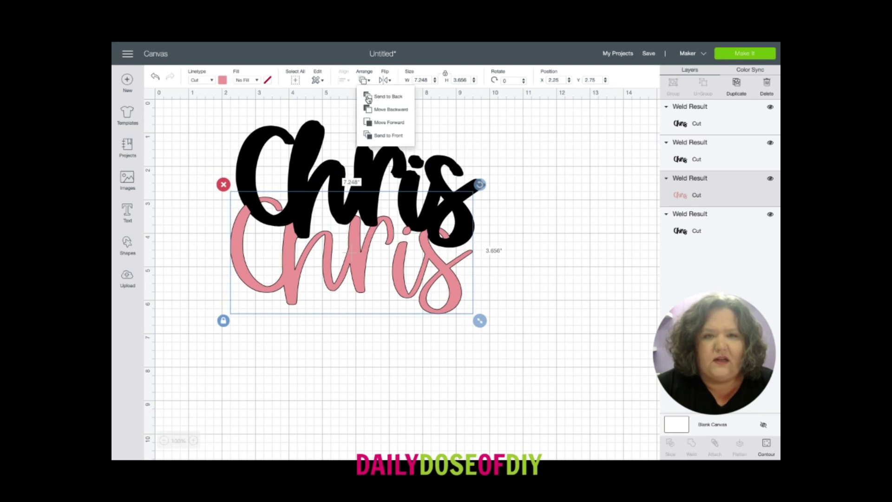
click(371, 134)
drag(365, 279, 384, 439)
Duplicate the thickened black name twice and place both copies over the black stack, each shifted slightly upward.
click(358, 202)
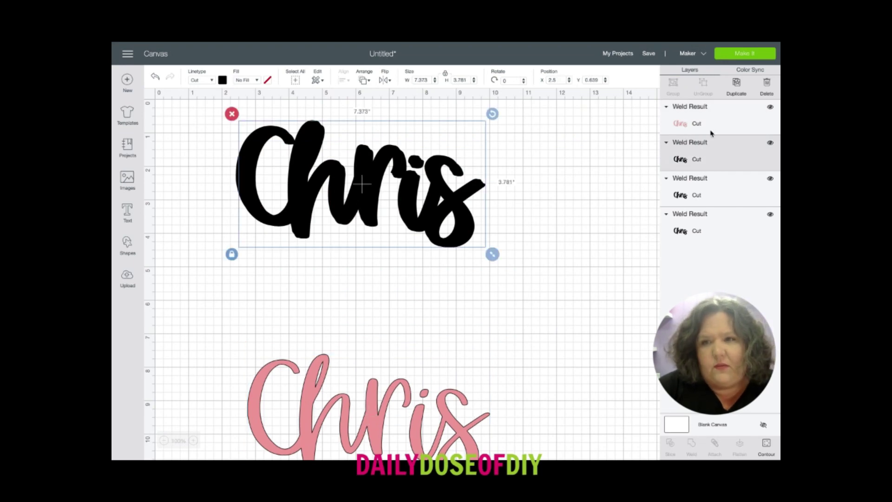
click(736, 92)
click(736, 92)
drag(375, 285, 364, 441)
mouse_move(368, 176)
mouse_down()
mouse_move(386, 263)
mouse_move(361, 162)
mouse_move(371, 180)
mouse_up()
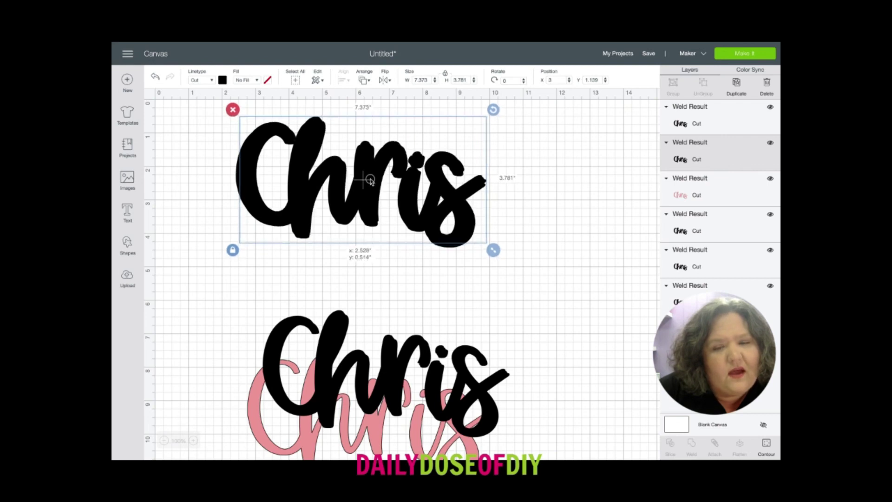
drag(338, 325, 314, 138)
Send the pink name to the front and lay it over the black stack to preview the outline.
click(348, 267)
drag(308, 381, 297, 197)
click(364, 80)
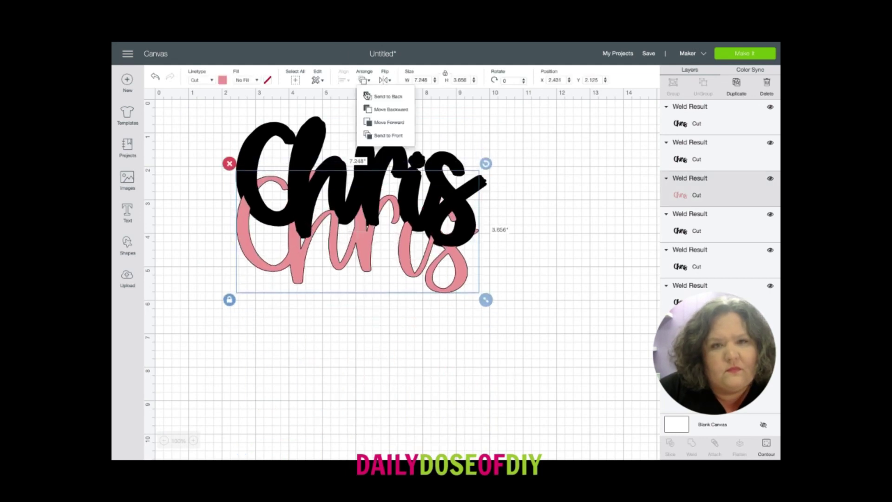
click(377, 137)
drag(367, 251, 371, 199)
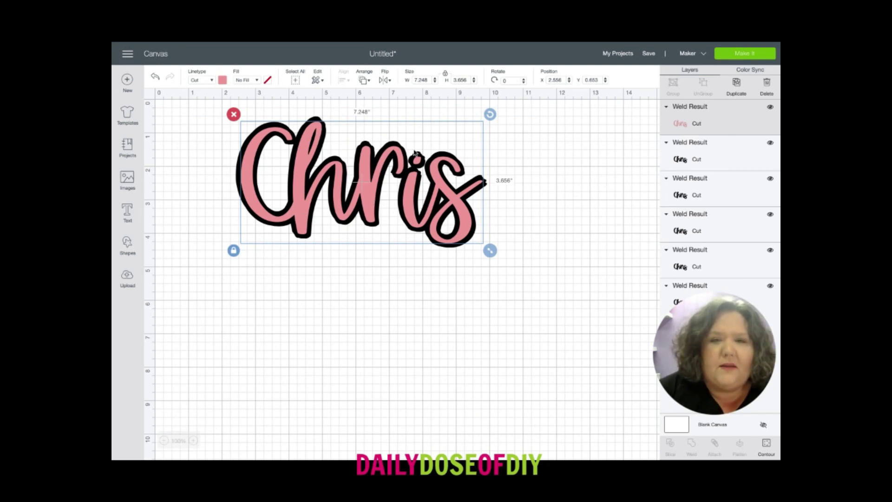
Move the pink name down off the black stack and weld all the black copies into one shape.
drag(372, 183, 396, 414)
drag(499, 232, 193, 115)
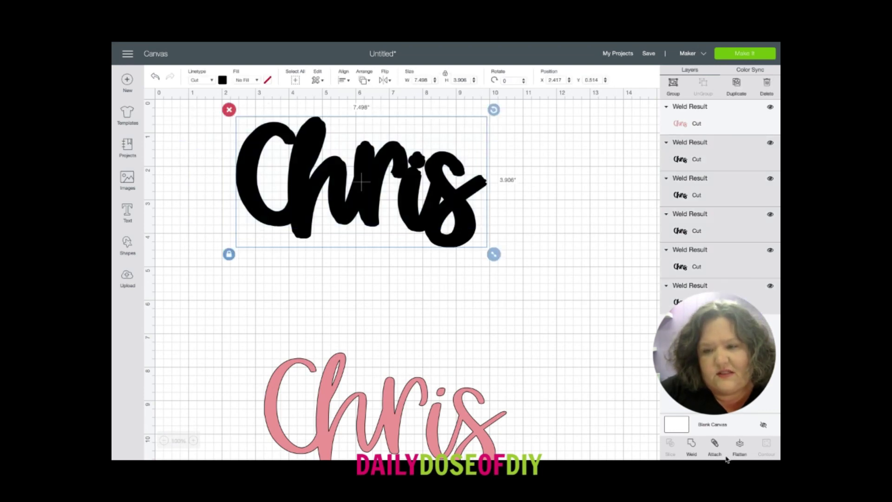
click(692, 447)
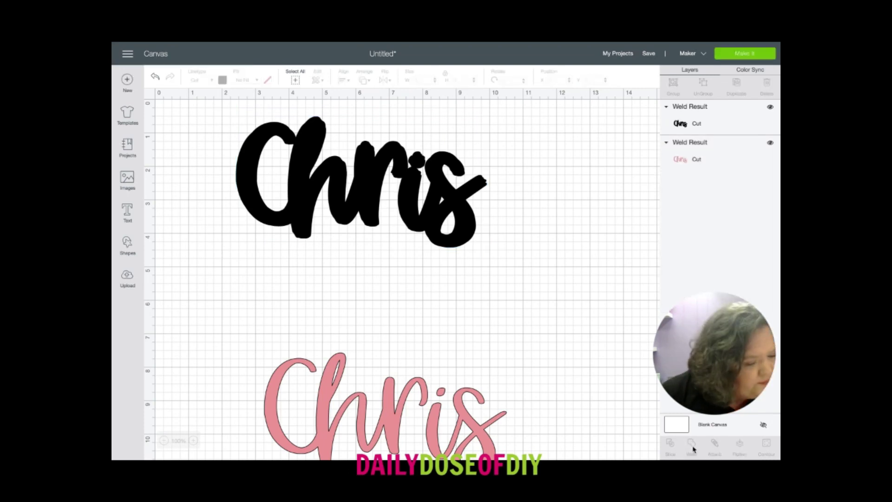
Move the welded black name toward the canvas center, send the pink name to the front and place it roughly over the black one.
drag(392, 418, 392, 341)
drag(363, 187, 398, 210)
drag(397, 322, 403, 262)
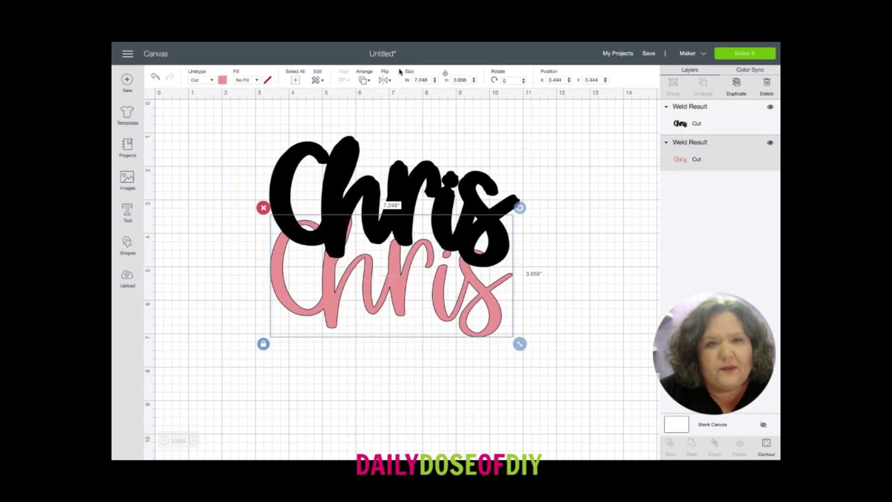
click(366, 81)
click(377, 140)
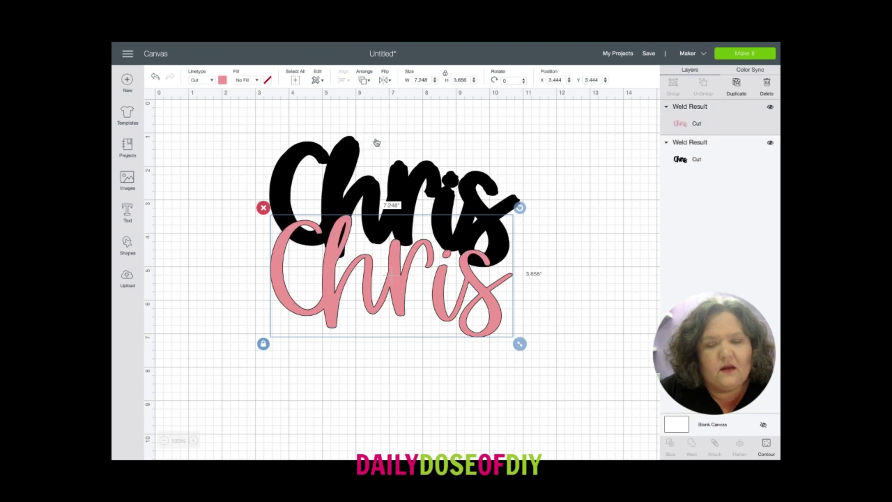
drag(364, 274, 360, 198)
Select the pink and black names together and align them to a common center.
drag(603, 235, 197, 132)
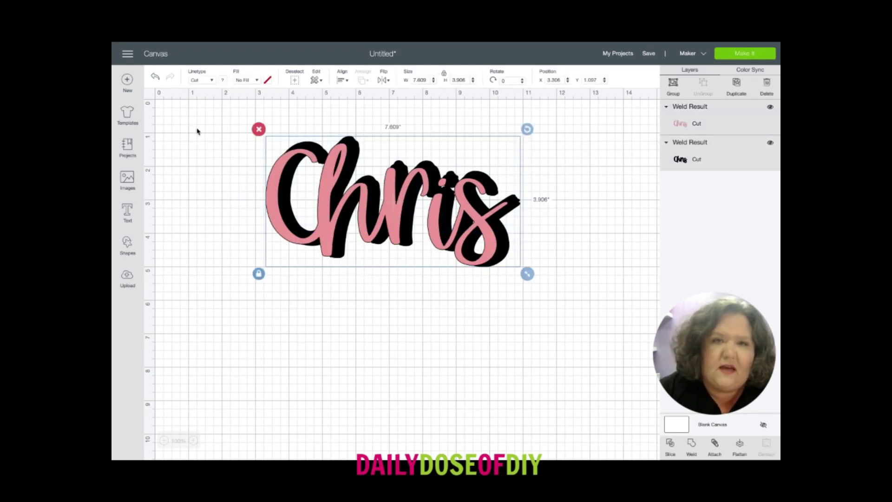
click(346, 83)
click(364, 186)
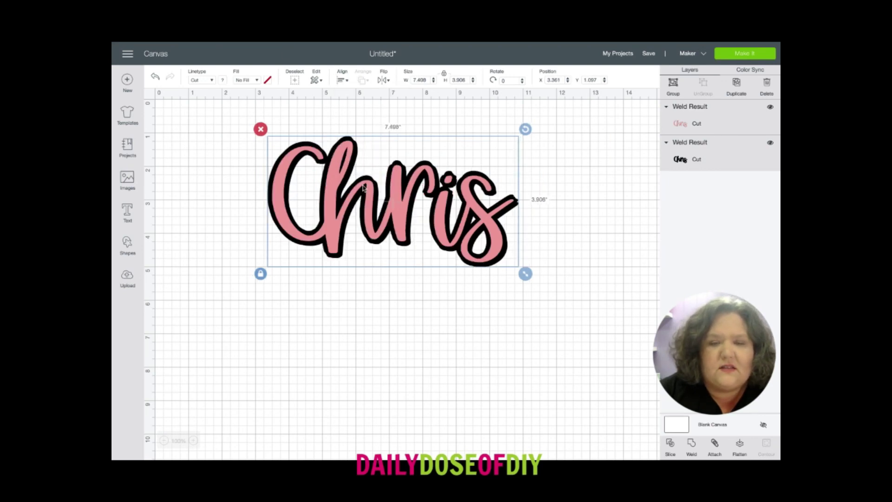
Reselect both aligned names, move them together farther down the canvas and deselect them.
click(383, 308)
drag(589, 238, 173, 131)
drag(341, 178, 346, 250)
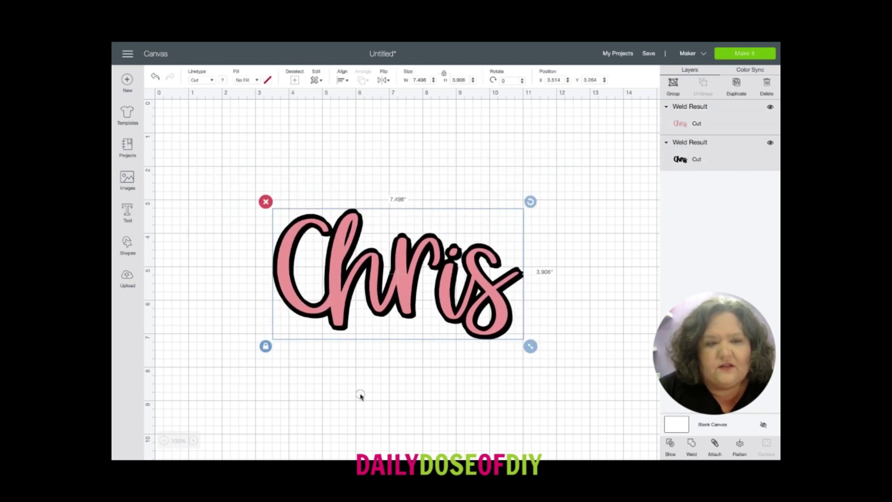
click(361, 394)
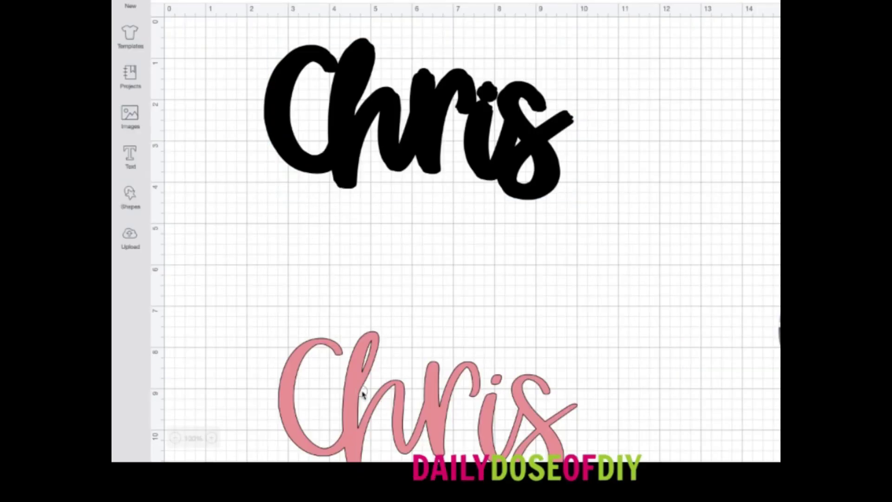
Bring the separate pink name up in front of the black outline and center it there by eye.
drag(363, 395, 347, 166)
click(422, 1)
click(434, 62)
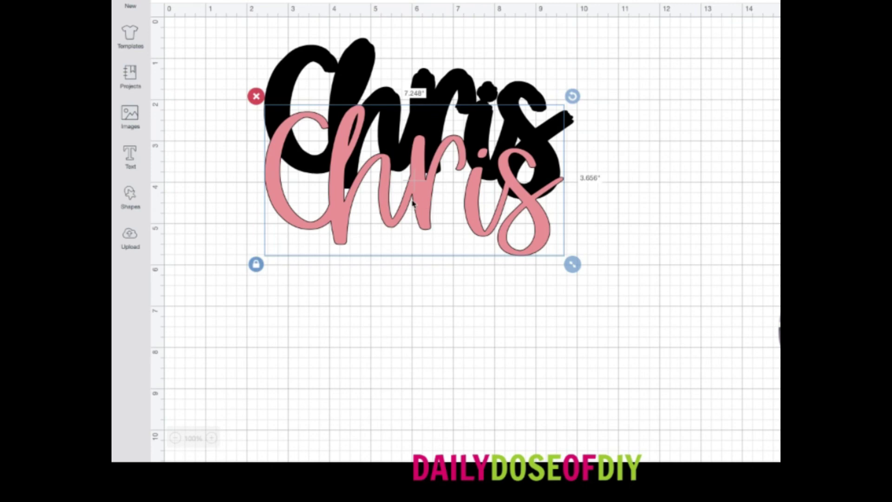
drag(426, 203, 432, 142)
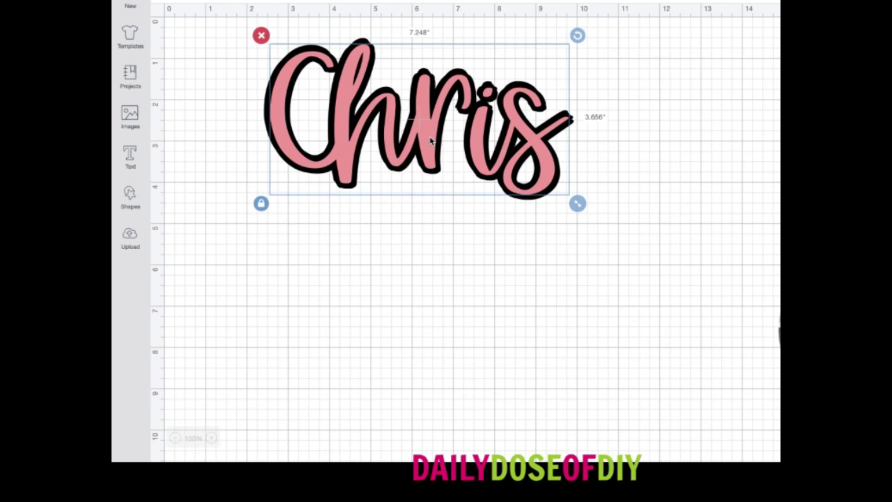